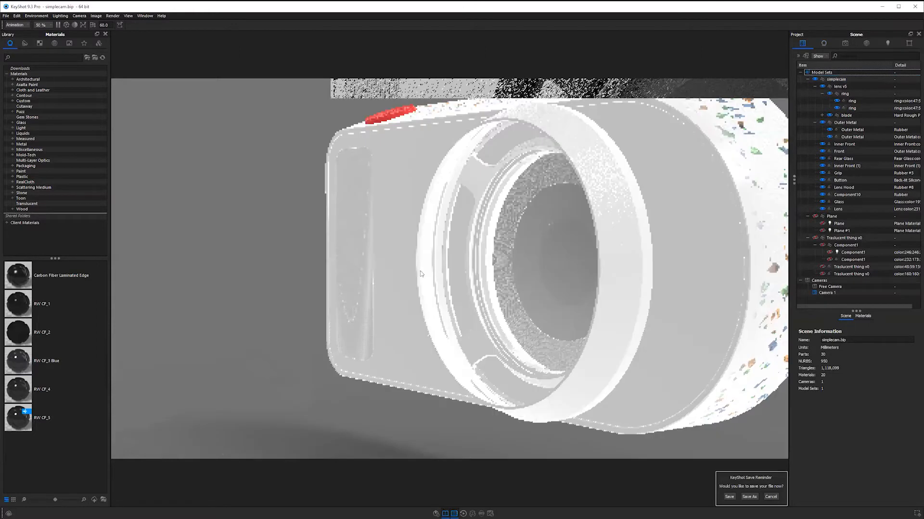
Isolate the red shutter button on top of the camera so that all other parts are hidden
{"action": "scroll", "coordinate": [421, 274], "scroll_direction": "down", "scroll_amount": 5}
{"action": "left_click_drag", "start_coordinate": [421, 274], "coordinate": [353, 228]}
{"action": "scroll", "coordinate": [353, 228], "scroll_direction": "up", "scroll_amount": 4}
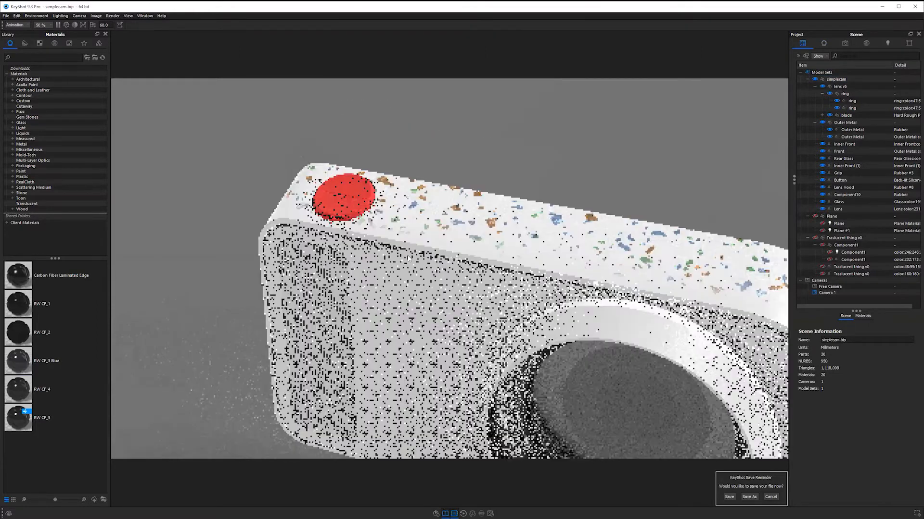
{"action": "scroll", "coordinate": [410, 260], "scroll_direction": "up", "scroll_amount": 1}
{"action": "middle_click_drag", "start_coordinate": [332, 210], "coordinate": [406, 279]}
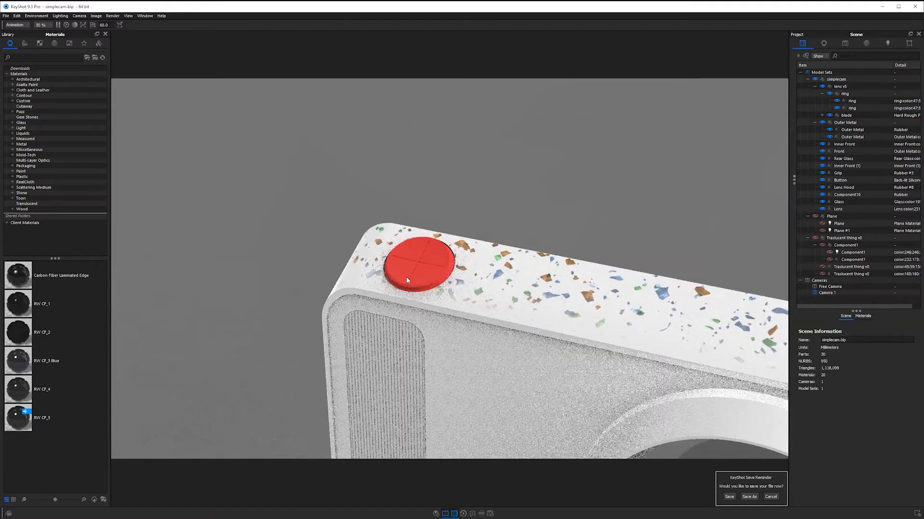
{"action": "scroll", "coordinate": [405, 271], "scroll_direction": "up", "scroll_amount": 3}
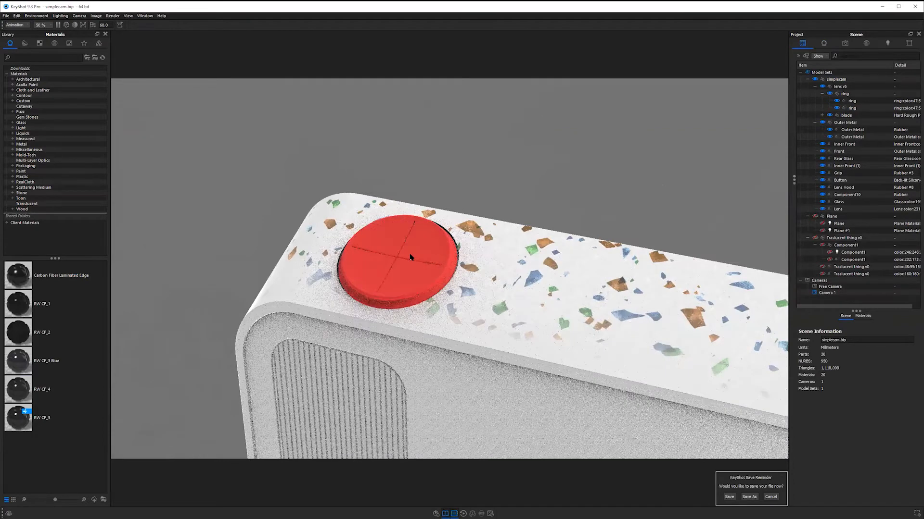
{"action": "right_click", "coordinate": [410, 251]}
{"action": "left_click", "coordinate": [419, 271]}
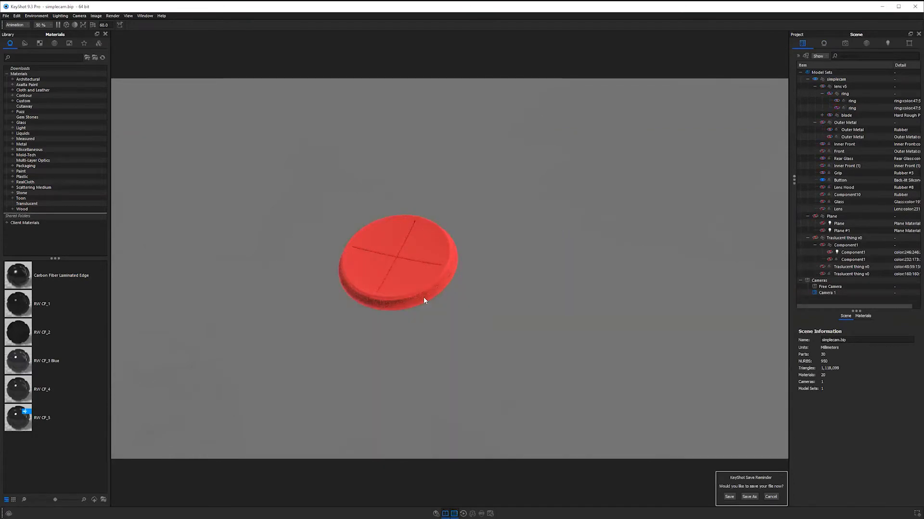
Open the isolated button's multi-material and switch it to the black Rubber #4 plastic
{"action": "left_click_drag", "start_coordinate": [424, 301], "coordinate": [627, 217]}
{"action": "middle_click_drag", "start_coordinate": [423, 236], "coordinate": [472, 195]}
{"action": "scroll", "coordinate": [423, 235], "scroll_direction": "up", "scroll_amount": 2}
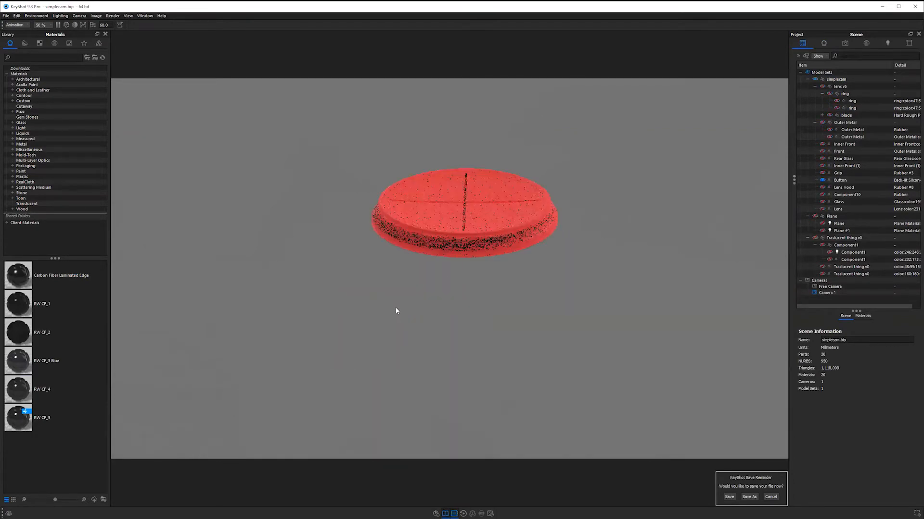
{"action": "middle_click_drag", "start_coordinate": [441, 274], "coordinate": [433, 307]}
{"action": "scroll", "coordinate": [433, 307], "scroll_direction": "up", "scroll_amount": 1}
{"action": "left_click_drag", "start_coordinate": [452, 261], "coordinate": [467, 276]}
{"action": "double_click", "coordinate": [468, 276]}
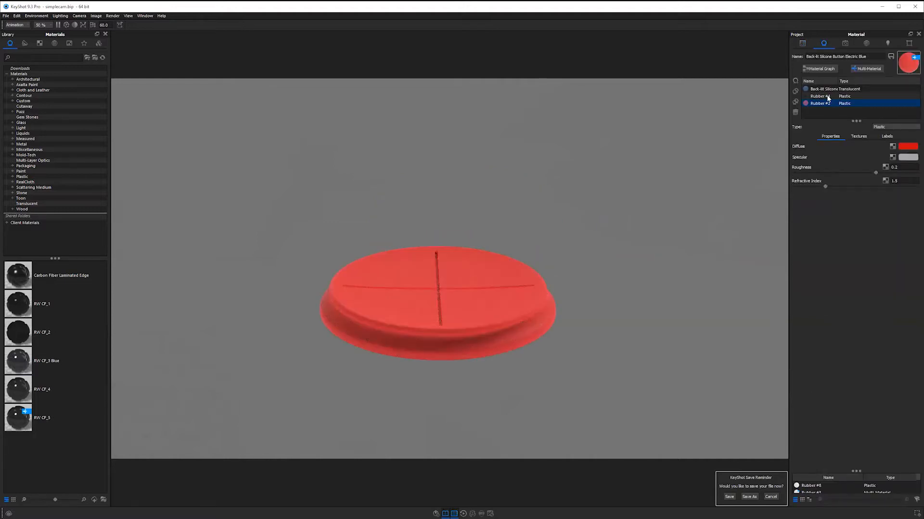
{"action": "left_click", "coordinate": [827, 98]}
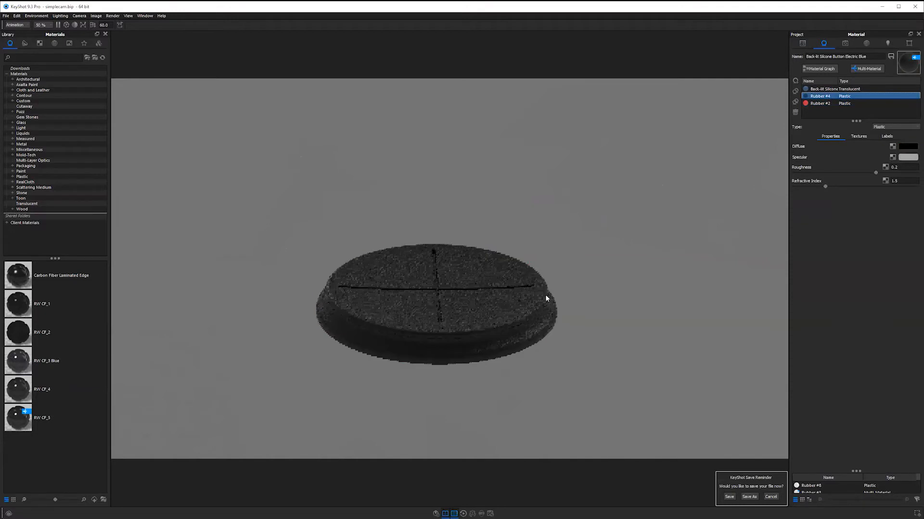
Set Rubber #4's specular colour to a neutral grey with a value of 60%
{"action": "left_click_drag", "start_coordinate": [516, 272], "coordinate": [496, 281]}
{"action": "left_click", "coordinate": [907, 156]}
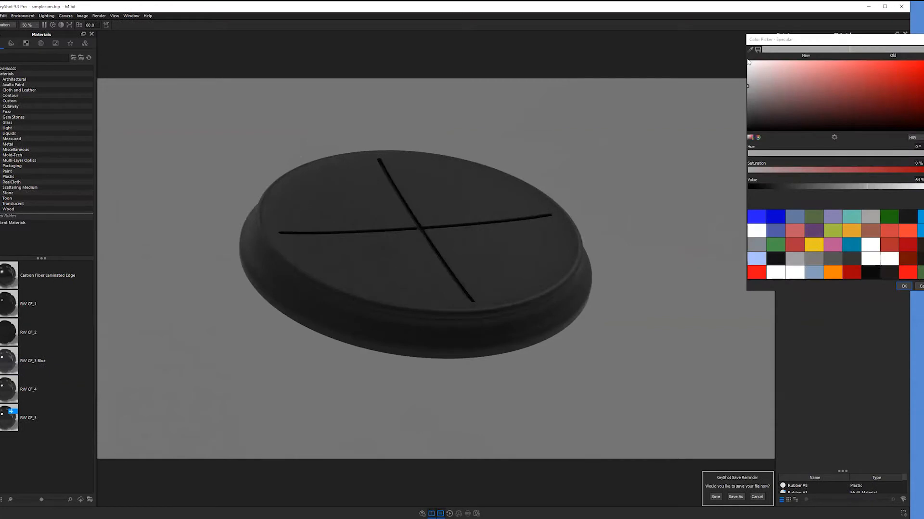
{"action": "left_click_drag", "start_coordinate": [760, 71], "coordinate": [727, 34]}
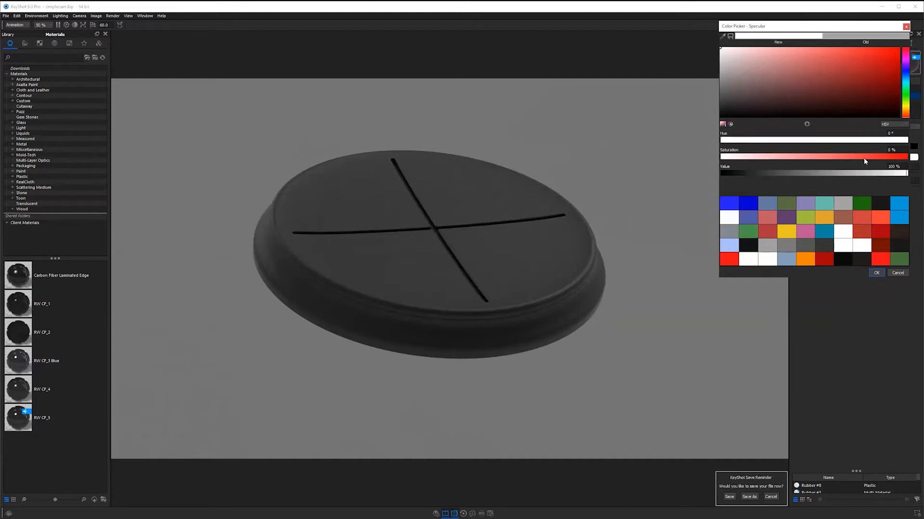
{"action": "key", "text": "Tab"}
{"action": "type", "text": "80"}
{"action": "key", "text": "Return"}
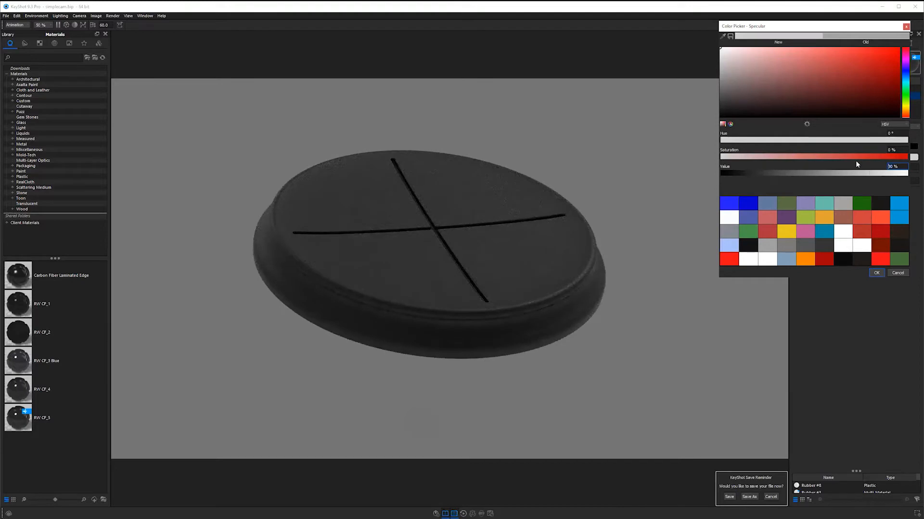
{"action": "type", "text": "60"}
{"action": "key", "text": "Return"}
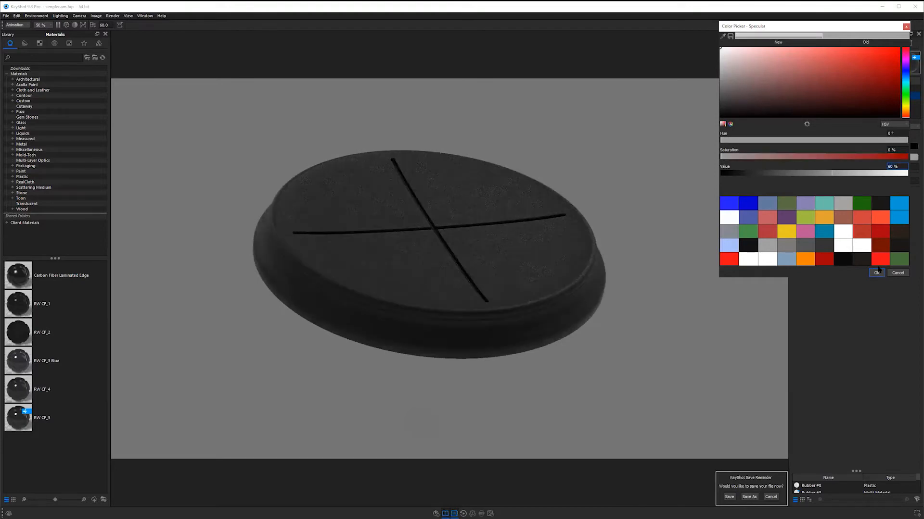
{"action": "key", "text": "Return"}
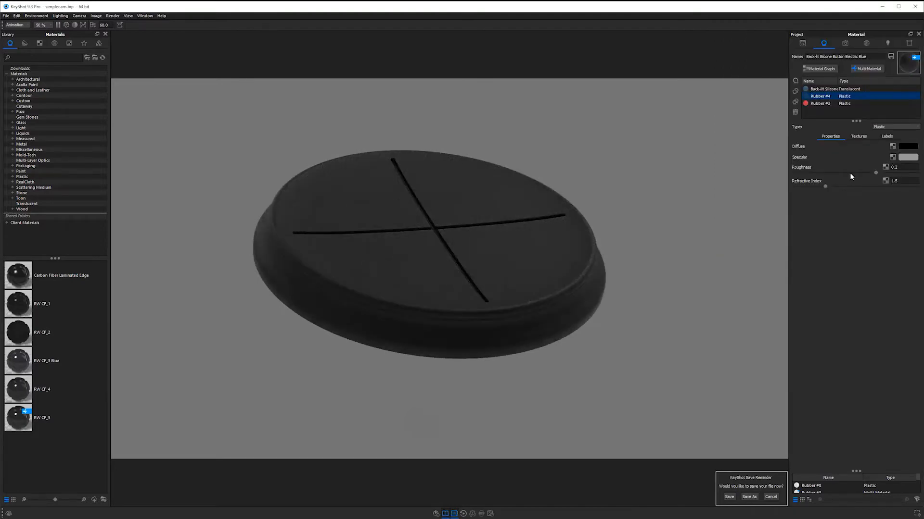
Try a roughness of 0 on Rubber #4 to compare the gloss, and set it back to 0.2
{"action": "left_click_drag", "start_coordinate": [850, 173], "coordinate": [776, 174]}
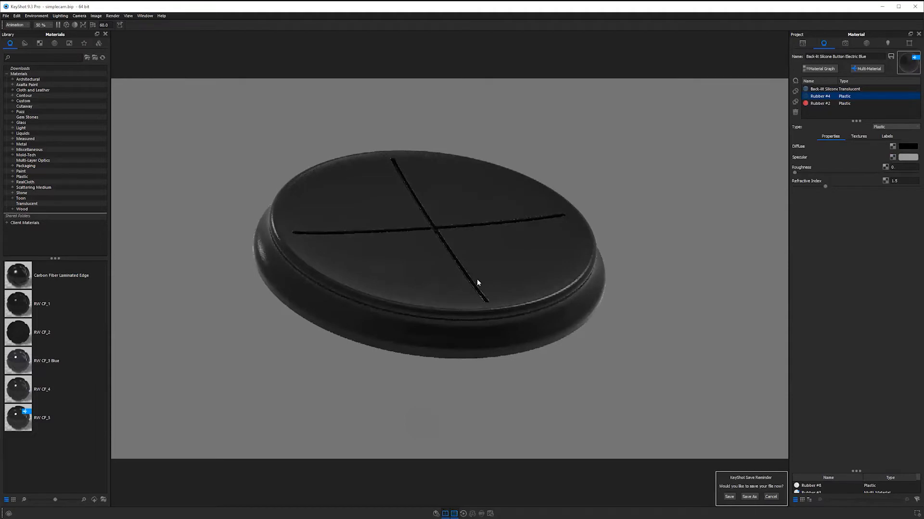
{"action": "left_click_drag", "start_coordinate": [477, 279], "coordinate": [447, 313]}
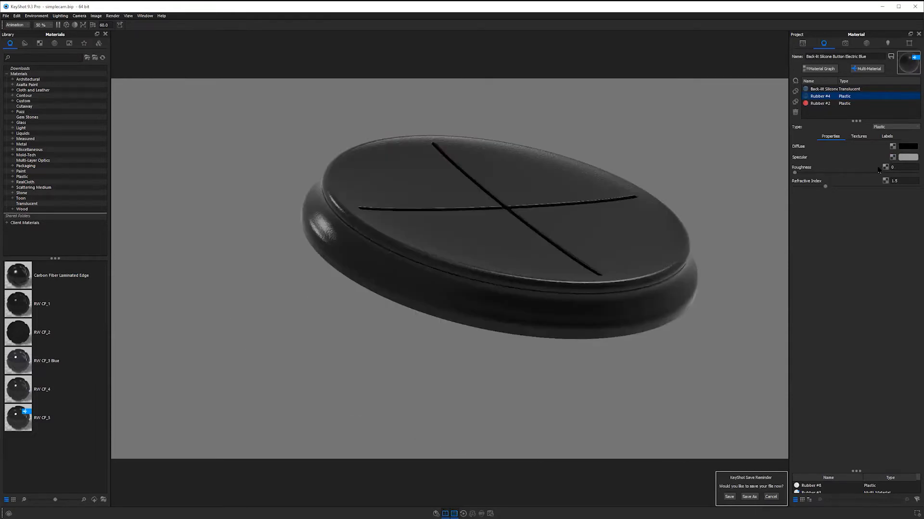
{"action": "type", "text": ".2"}
{"action": "key", "text": "Return"}
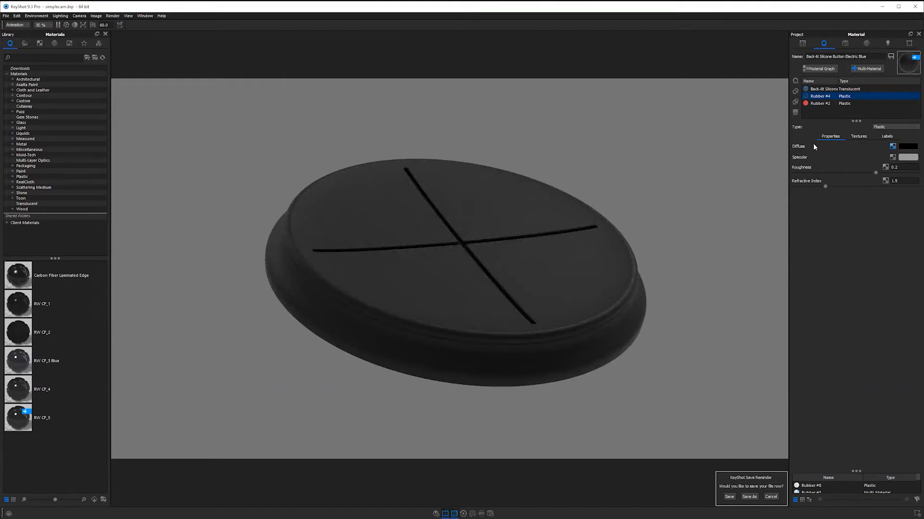
Open the material graph and move the nodes of the blue and red sub-materials up, clear of the Rubber #4 nodes
{"action": "left_click", "coordinate": [893, 146]}
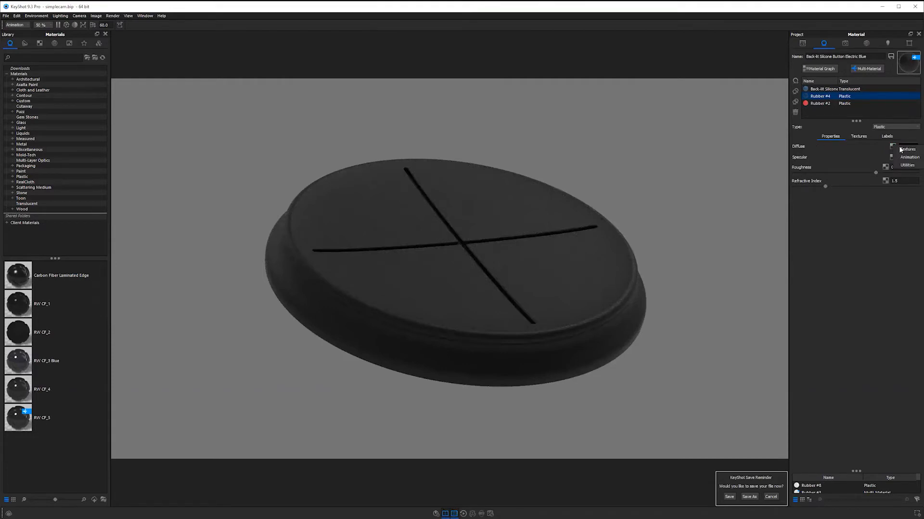
{"action": "left_click", "coordinate": [823, 112]}
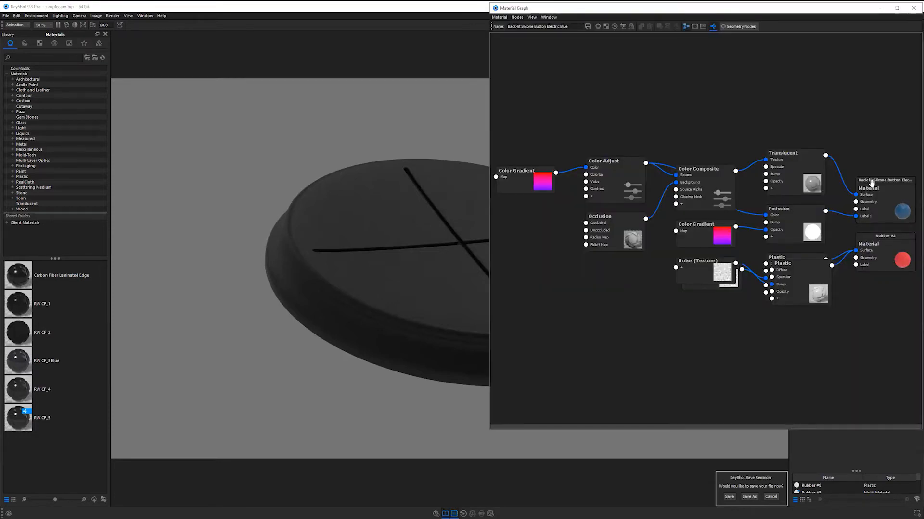
{"action": "left_click_drag", "start_coordinate": [874, 175], "coordinate": [868, 99]}
{"action": "left_click_drag", "start_coordinate": [876, 230], "coordinate": [860, 108]}
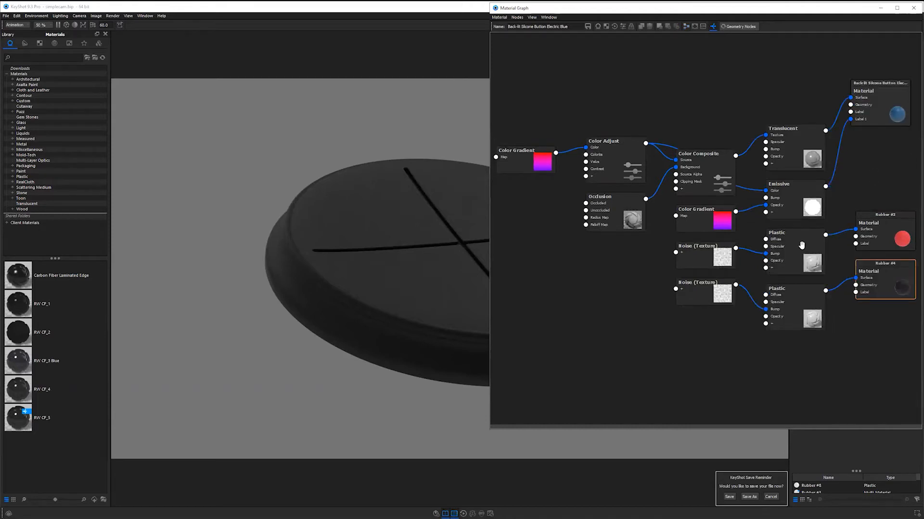
{"action": "left_click_drag", "start_coordinate": [802, 247], "coordinate": [785, 127]}
{"action": "left_click_drag", "start_coordinate": [725, 248], "coordinate": [693, 70]}
{"action": "left_click_drag", "start_coordinate": [721, 230], "coordinate": [710, 156]}
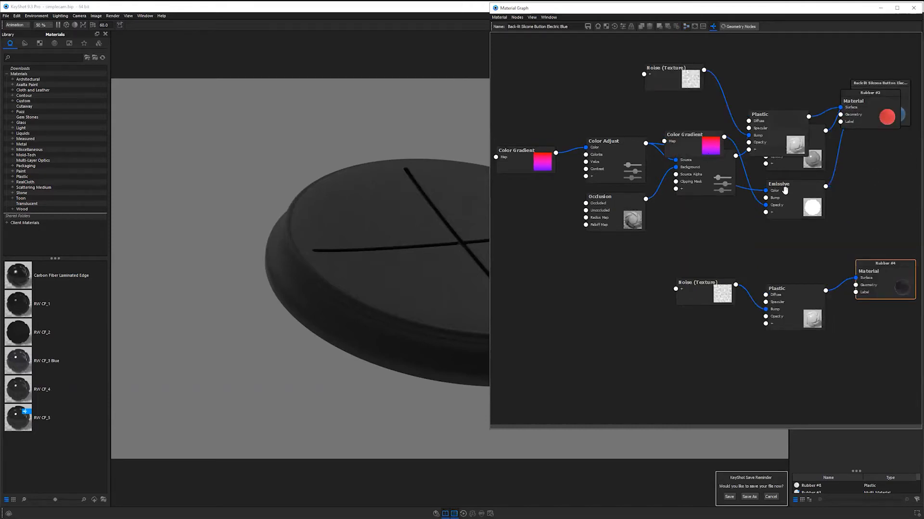
{"action": "left_click_drag", "start_coordinate": [794, 197], "coordinate": [801, 142]}
{"action": "left_click_drag", "start_coordinate": [705, 185], "coordinate": [700, 134]}
{"action": "left_click_drag", "start_coordinate": [618, 214], "coordinate": [622, 137]}
Rearrange the Rubber #4 material, Plastic and Noise nodes so there is free space beside the diffuse input
{"action": "left_click_drag", "start_coordinate": [882, 279], "coordinate": [856, 247]}
{"action": "left_click_drag", "start_coordinate": [783, 303], "coordinate": [770, 264]}
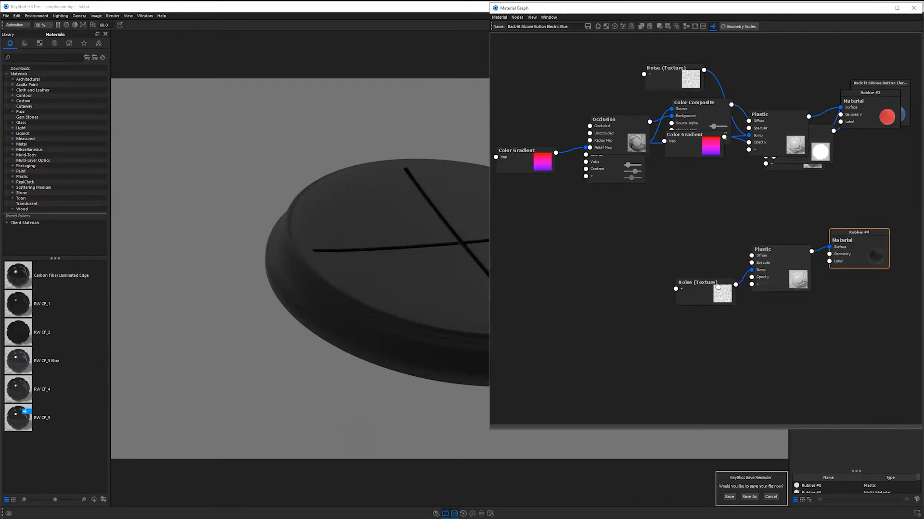
{"action": "left_click_drag", "start_coordinate": [693, 283], "coordinate": [683, 302]}
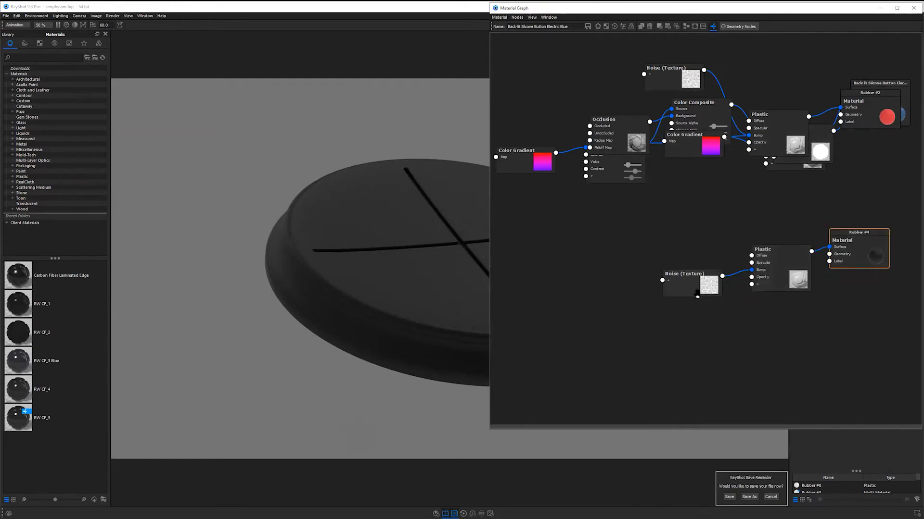
Add a Curvature texture node and connect it to the diffuse input of Rubber #4's Plastic node
{"action": "right_click", "coordinate": [583, 246]}
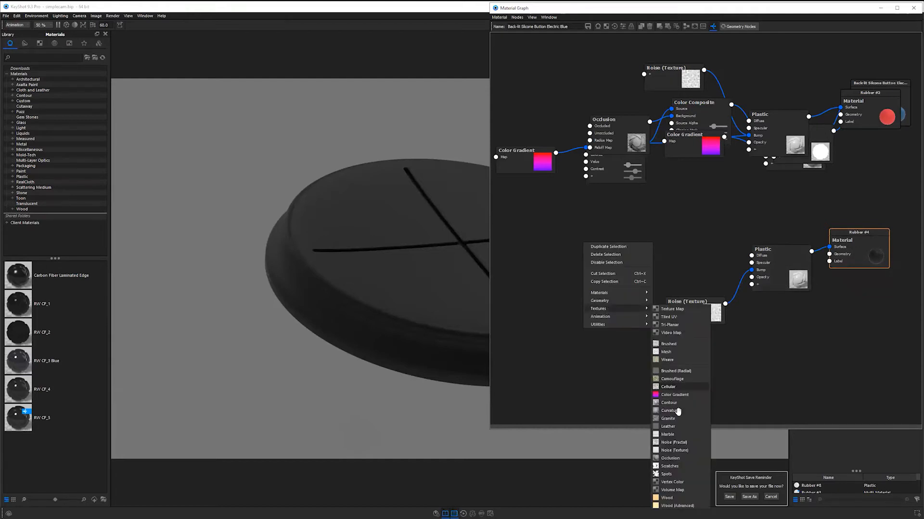
{"action": "left_click", "coordinate": [678, 410]}
{"action": "left_click", "coordinate": [750, 256]}
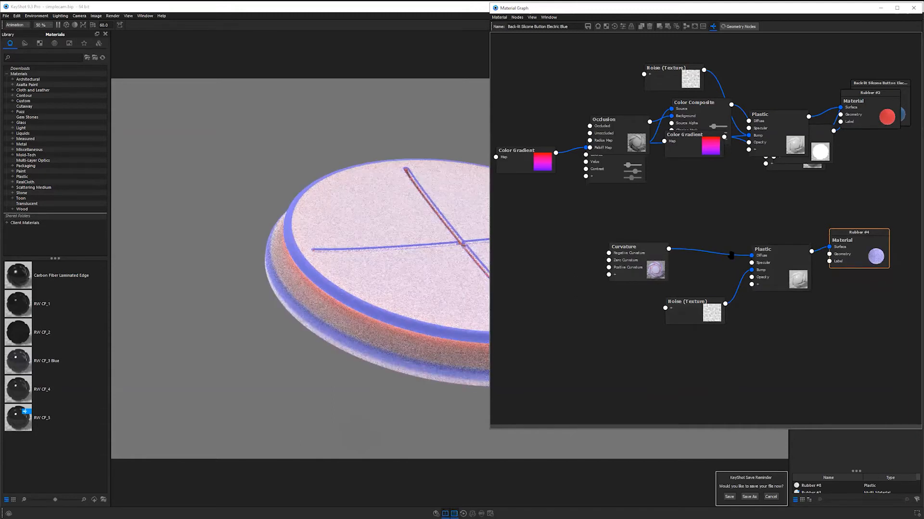
{"action": "left_click_drag", "start_coordinate": [490, 256], "coordinate": [731, 255]}
Recolour the Curvature texture in neutral greys: 46% for positive curvature, near-black for zero curvature and 14% for negative curvature
{"action": "double_click", "coordinate": [747, 247]}
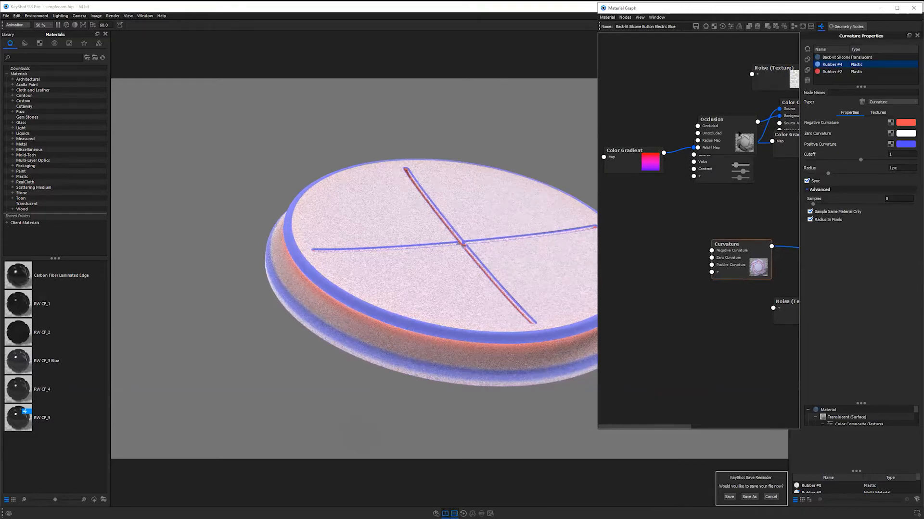
{"action": "left_click", "coordinate": [906, 144]}
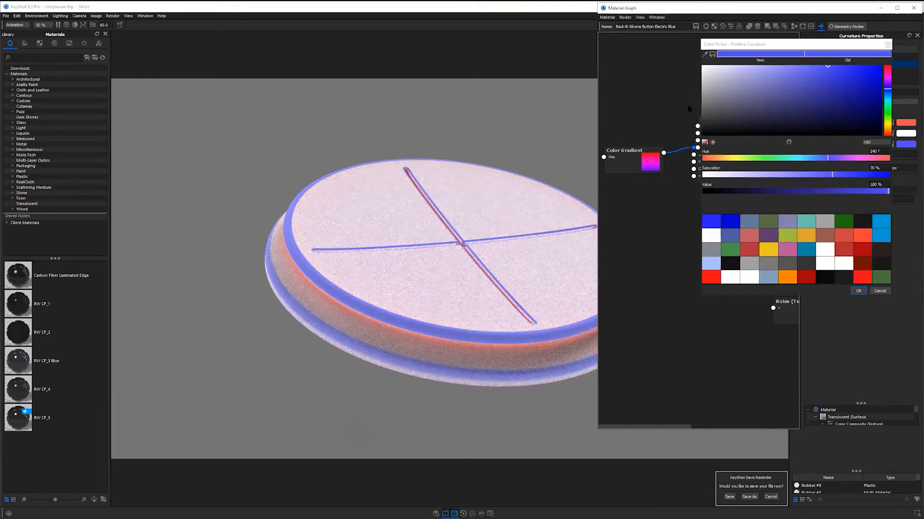
{"action": "left_click", "coordinate": [702, 106]}
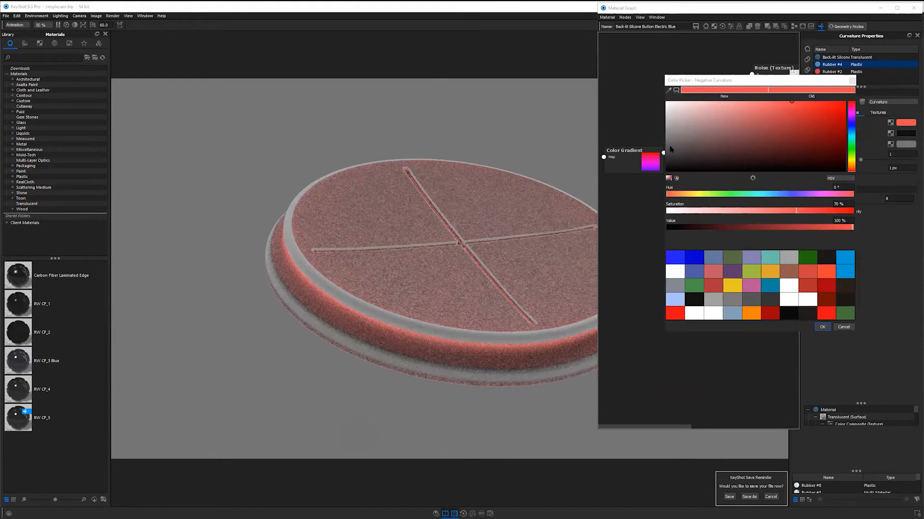
{"action": "mouse_move", "coordinate": [666, 160]}
{"action": "left_mouse_down"}
{"action": "mouse_move", "coordinate": [652, 154]}
{"action": "mouse_move", "coordinate": [652, 166]}
{"action": "left_mouse_up"}
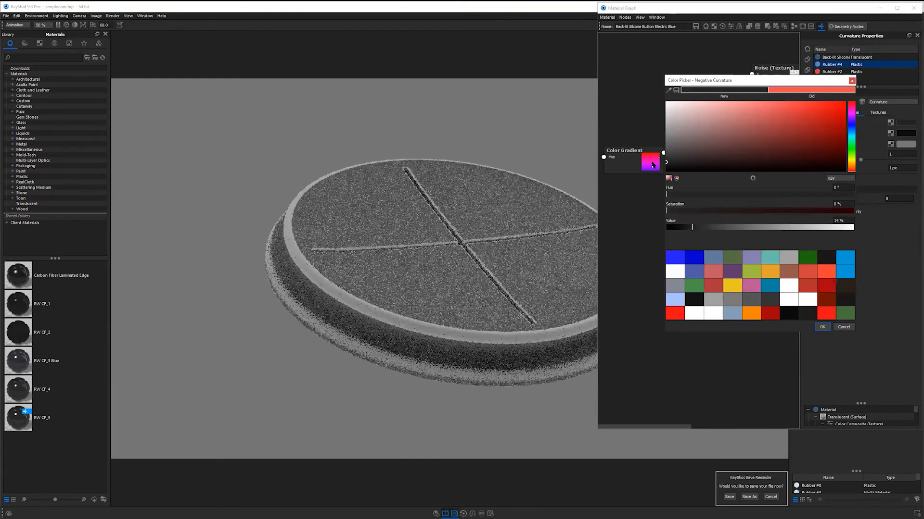
Darken the positive curvature colour to a neutral grey with a value of 21%
{"action": "left_click", "coordinate": [905, 146]}
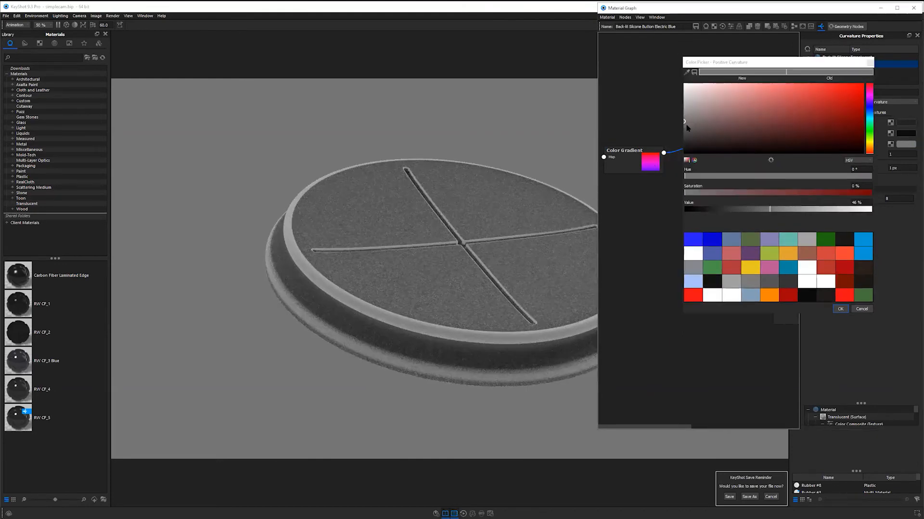
{"action": "left_click", "coordinate": [677, 139]}
{"action": "left_click", "coordinate": [842, 310]}
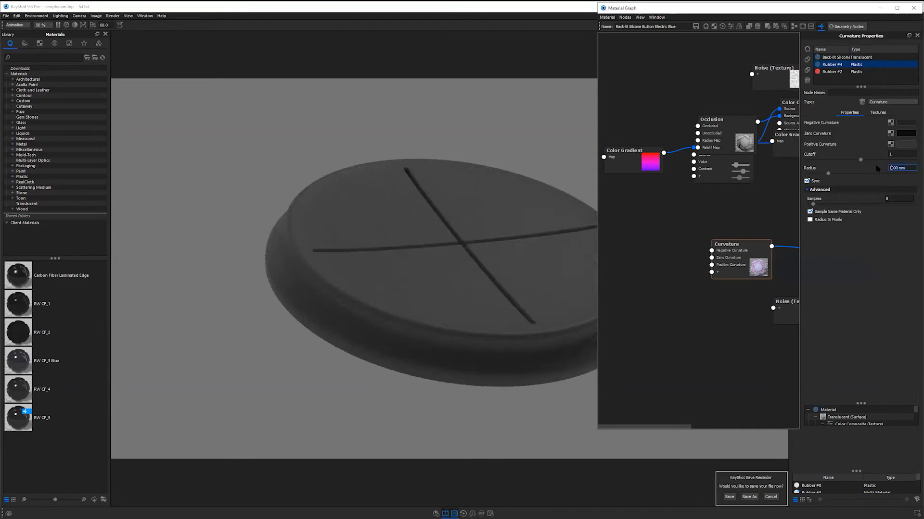
Set the curvature radius to 0.5 mm, after trying 1 mm, and lower the cutoff to 0.89
{"action": "type", "text": "1"}
{"action": "key", "text": "Return"}
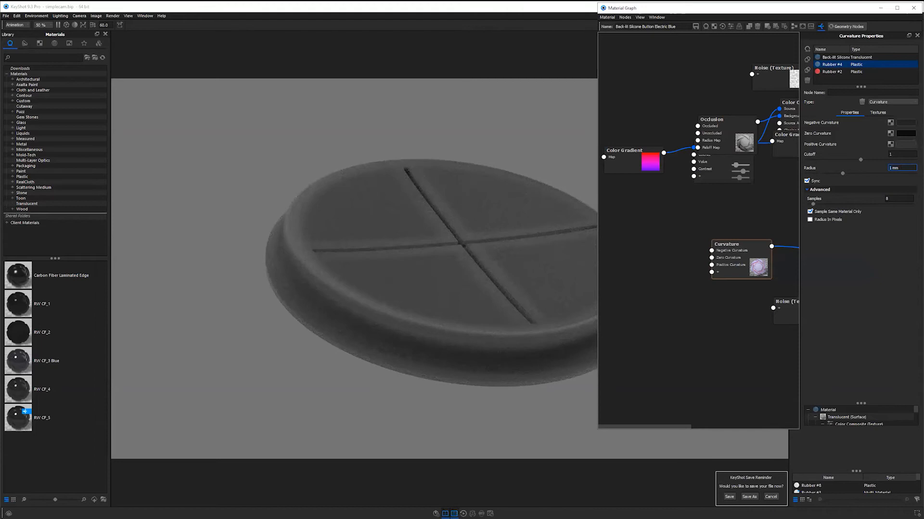
{"action": "type", "text": "0.5"}
{"action": "key", "text": "Return"}
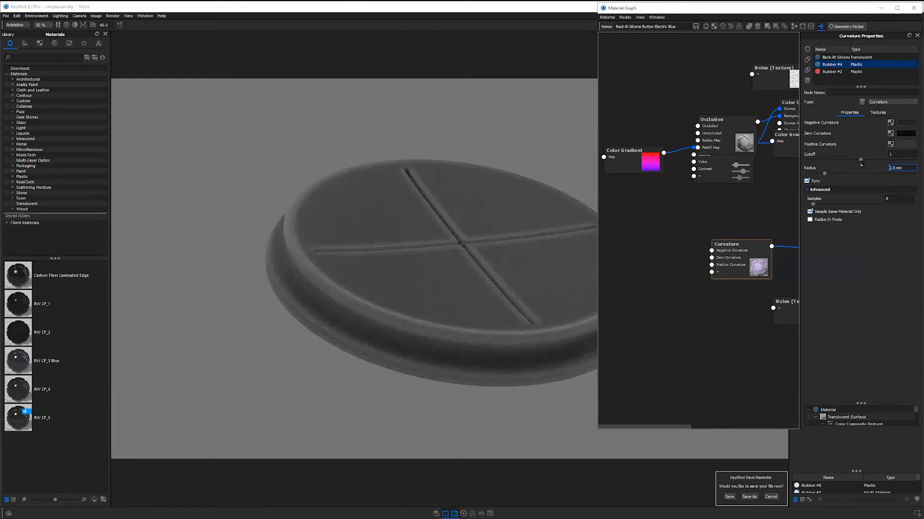
{"action": "left_click_drag", "start_coordinate": [860, 160], "coordinate": [854, 160]}
Darken the positive curvature colour further to a 13% grey and check the edges of the button
{"action": "left_click", "coordinate": [903, 145]}
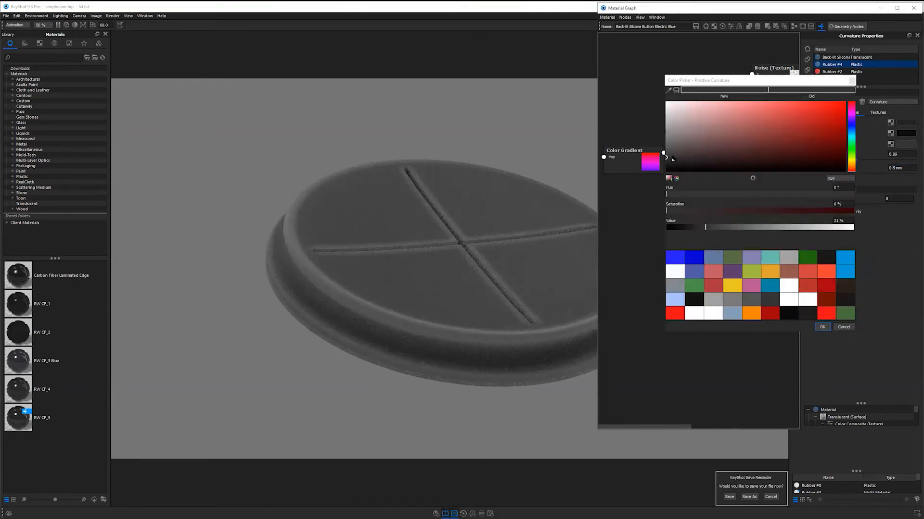
{"action": "left_click_drag", "start_coordinate": [666, 157], "coordinate": [666, 162]}
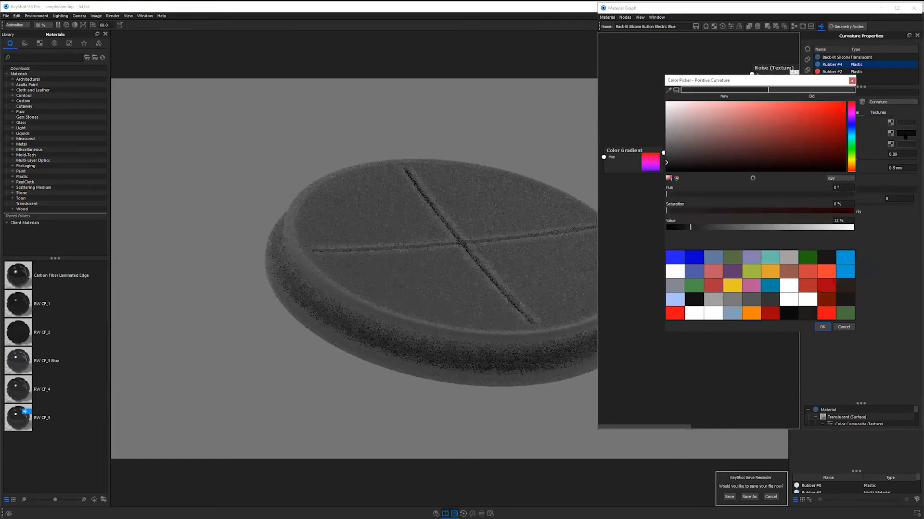
{"action": "key", "text": "Return"}
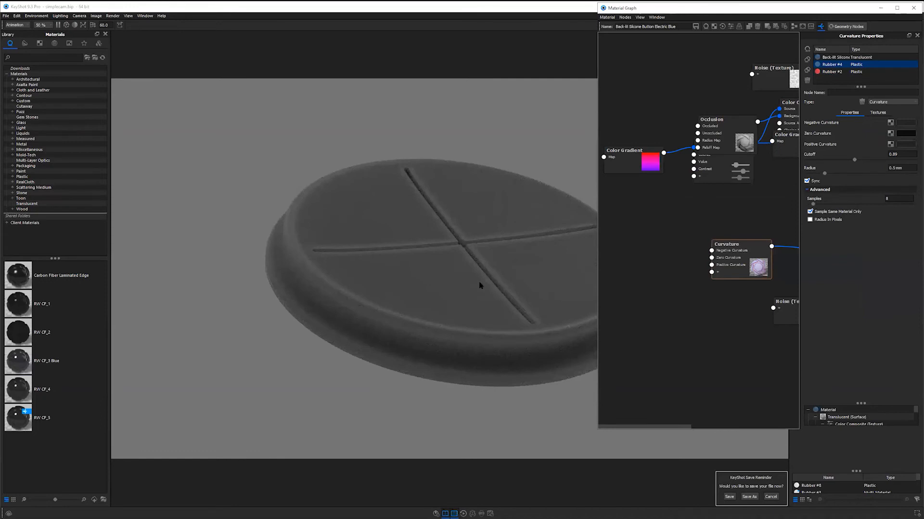
{"action": "scroll", "coordinate": [432, 295], "scroll_direction": "down", "scroll_amount": 2}
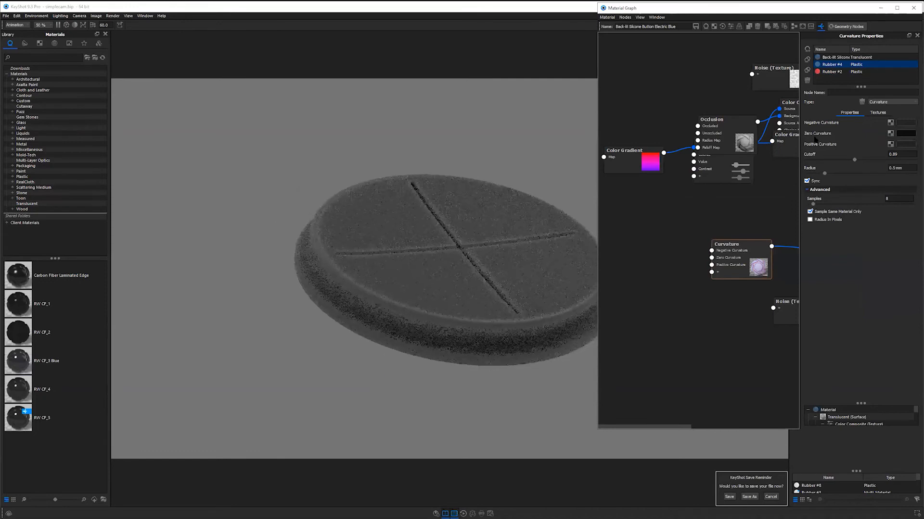
Add a Granite texture node below the Curvature node in the material graph
{"action": "left_click_drag", "start_coordinate": [432, 295], "coordinate": [536, 291]}
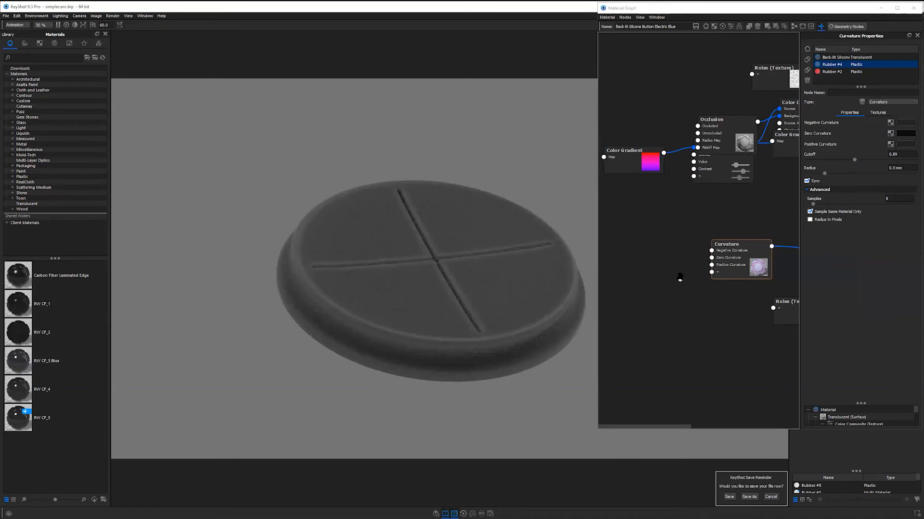
{"action": "scroll", "coordinate": [680, 279], "scroll_direction": "down", "scroll_amount": 1}
{"action": "left_click_drag", "start_coordinate": [744, 276], "coordinate": [702, 251]}
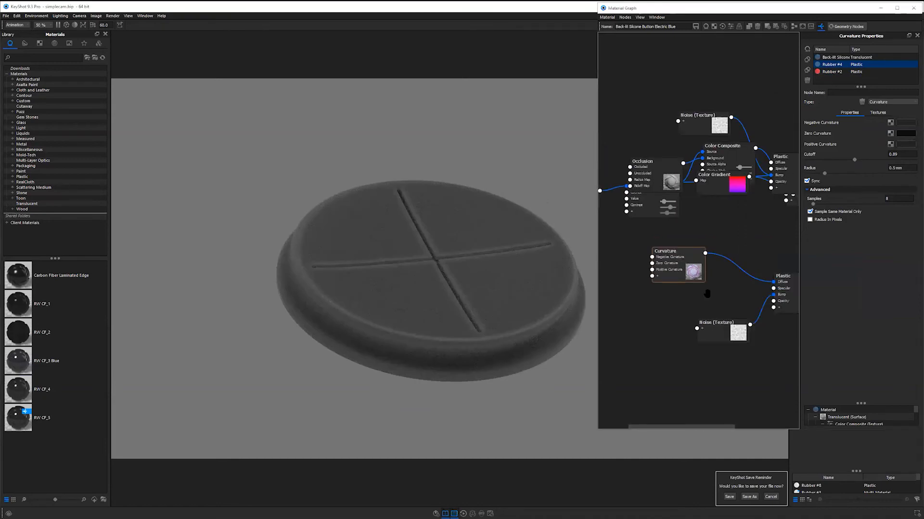
{"action": "right_click", "coordinate": [632, 298]}
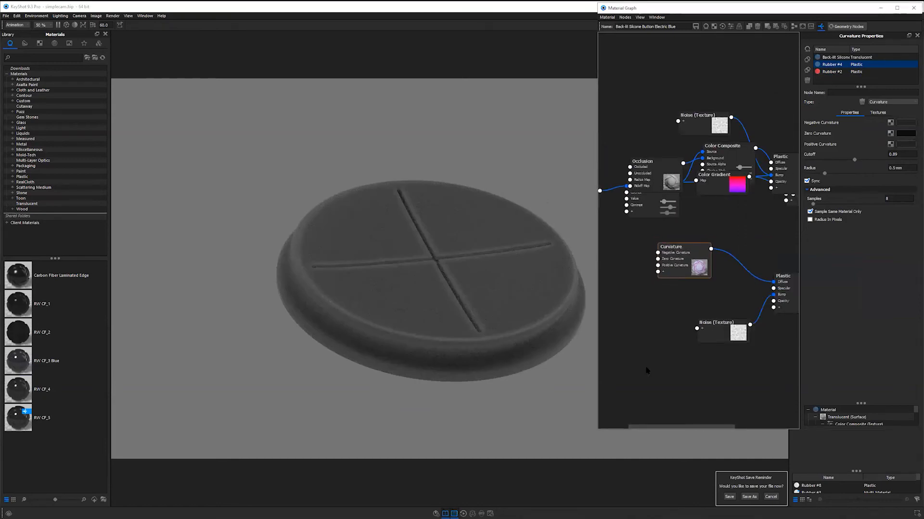
{"action": "mouse_move", "coordinate": [647, 364]}
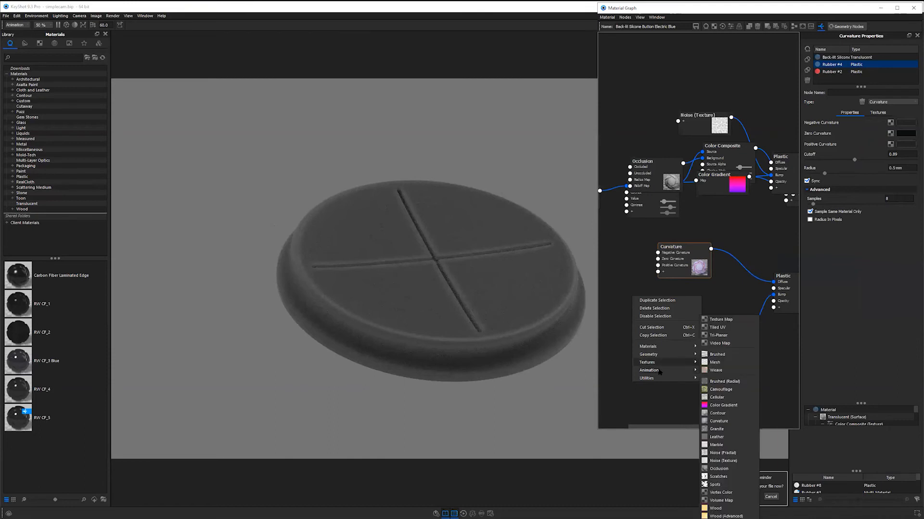
{"action": "left_click", "coordinate": [716, 429]}
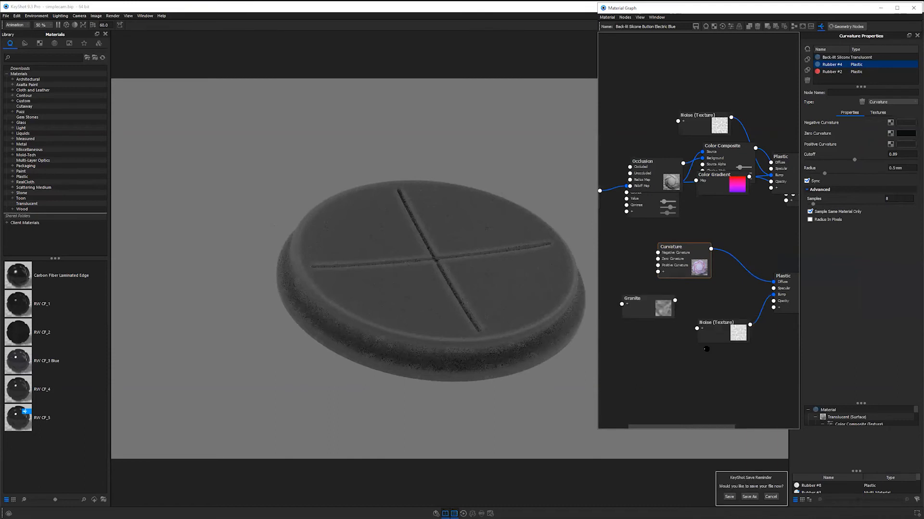
Move the lower Noise texture node out of the way and connect Granite to the Roughness input of the lower Plastic node
{"action": "left_click_drag", "start_coordinate": [706, 349], "coordinate": [688, 367]}
{"action": "left_click_drag", "start_coordinate": [674, 300], "coordinate": [790, 299]}
{"action": "left_click", "coordinate": [802, 317]}
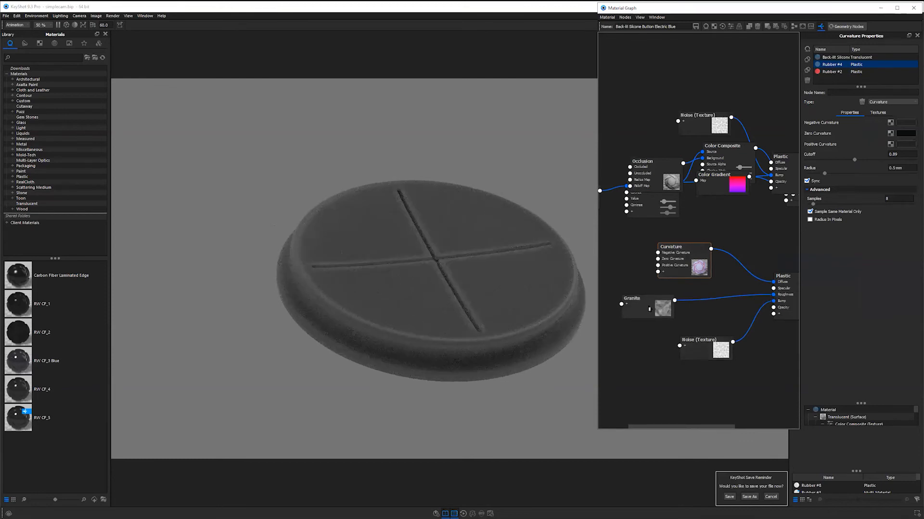
Preview the Granite texture on the button and set its scale to 20 mm
{"action": "left_click", "coordinate": [650, 310]}
{"action": "key", "text": "v"}
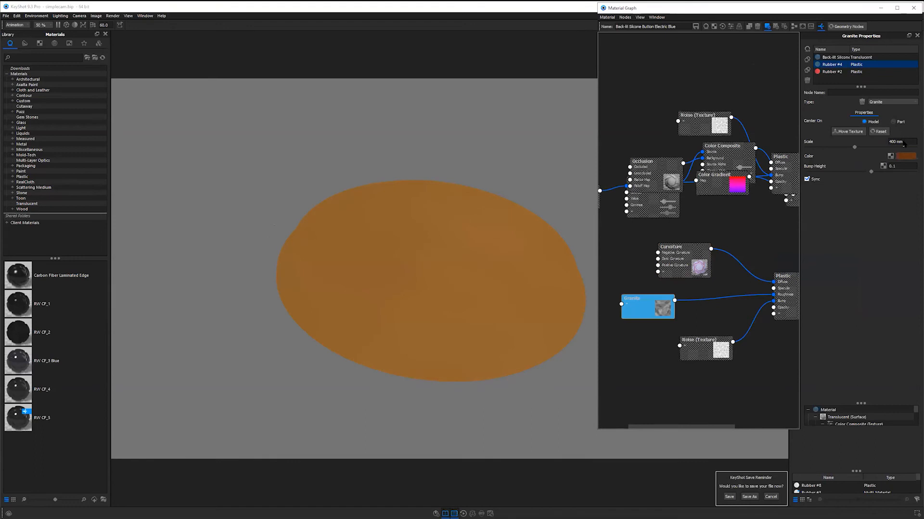
{"action": "left_click", "coordinate": [899, 142]}
{"action": "type", "text": "20"}
{"action": "key", "text": "Return"}
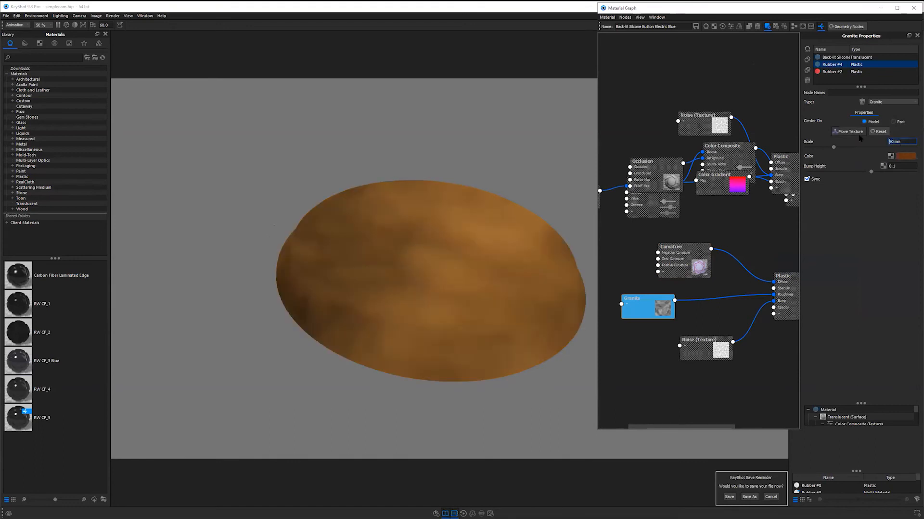
Change the Granite texture's colour to white and turn off its colour preview on the button
{"action": "left_click", "coordinate": [906, 156]}
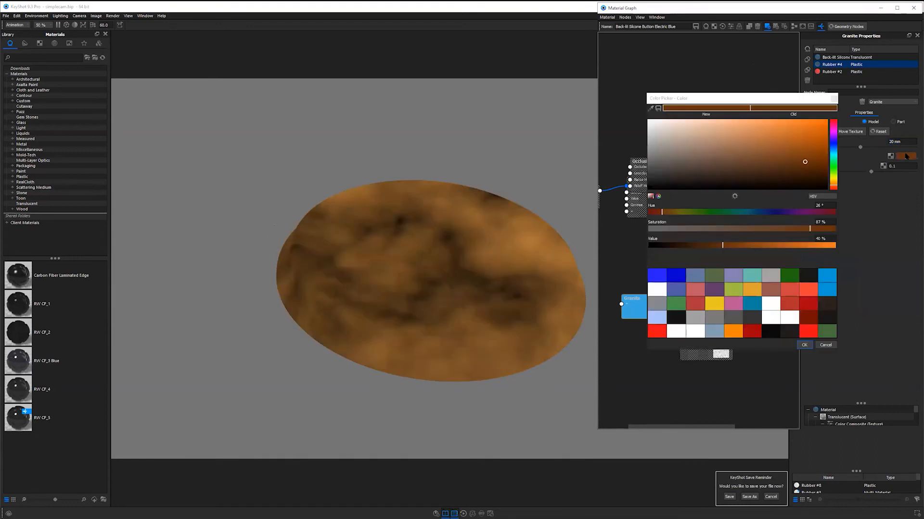
{"action": "left_click", "coordinate": [790, 317]}
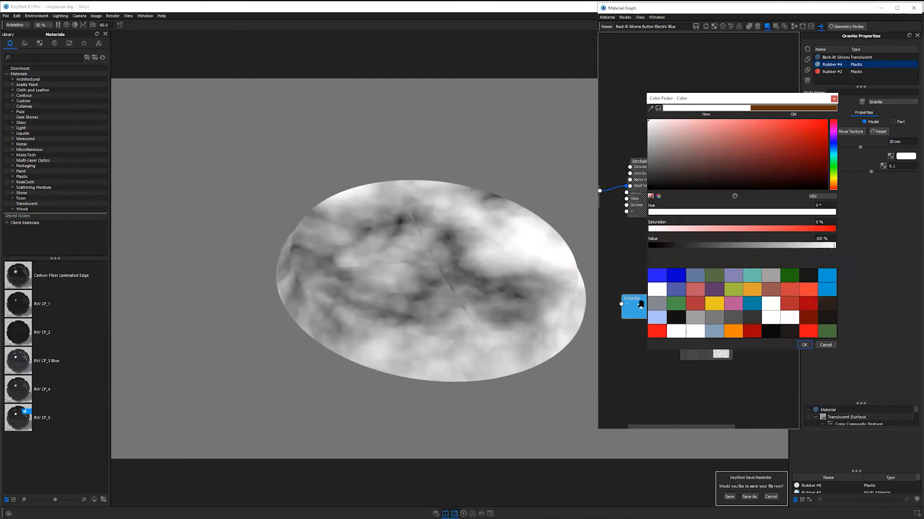
{"action": "left_click", "coordinate": [640, 307]}
{"action": "left_click", "coordinate": [528, 247]}
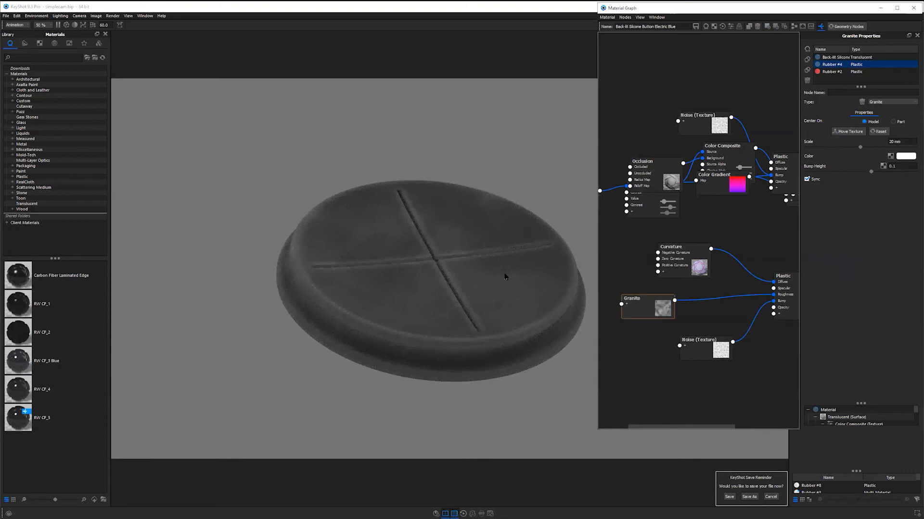
Check the granite roughness effect on the whole button and close the material graph
{"action": "scroll", "coordinate": [497, 288], "scroll_direction": "down", "scroll_amount": 2}
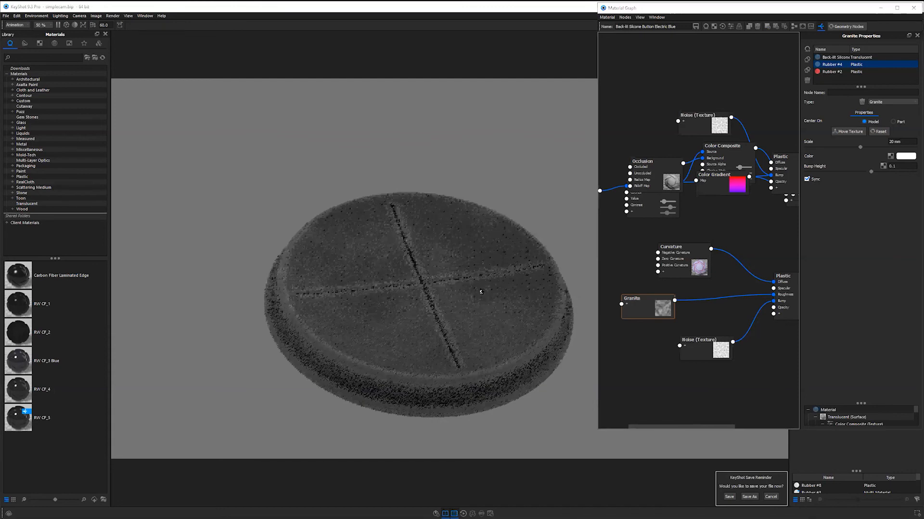
{"action": "scroll", "coordinate": [481, 303], "scroll_direction": "down", "scroll_amount": 3}
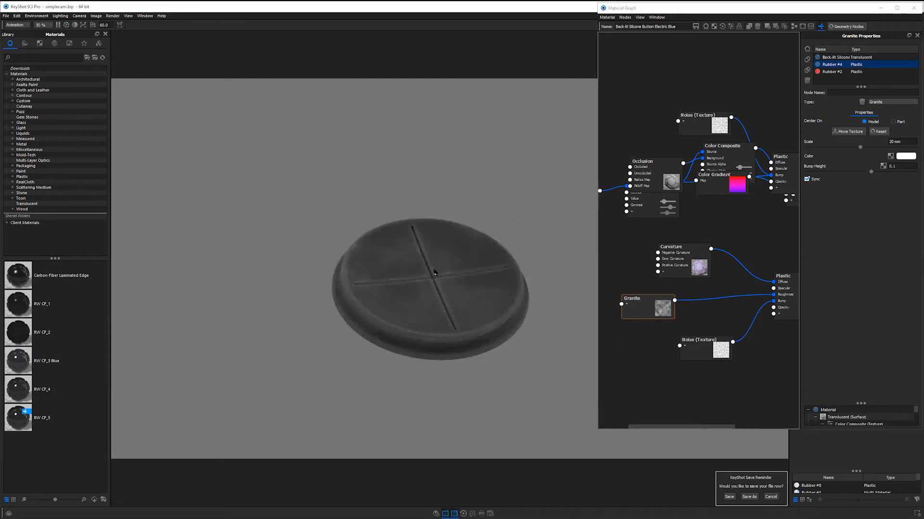
{"action": "left_click", "coordinate": [914, 8]}
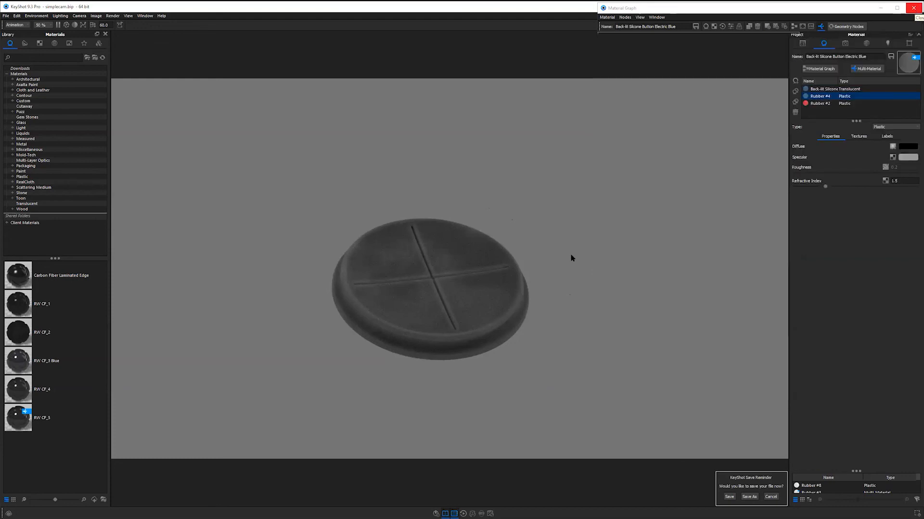